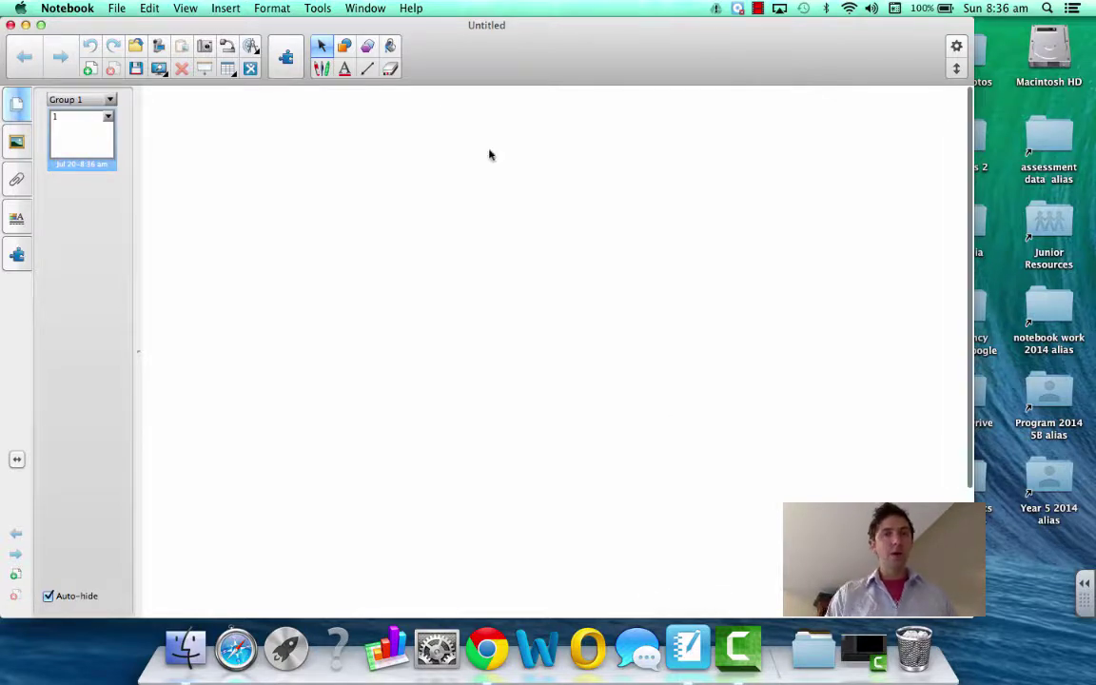
Add the text "aaaaa" in Arial 36 on the first page
{"action": "left_click", "coordinate": [345, 68]}
{"action": "left_click", "coordinate": [241, 238]}
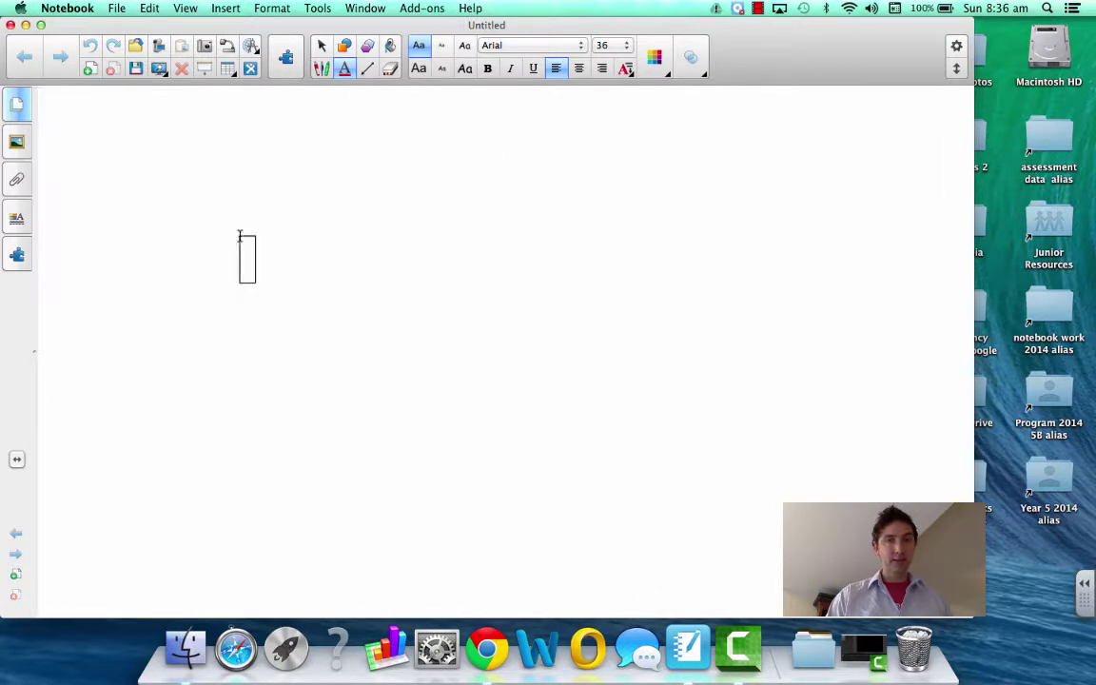
{"action": "type", "text": "aaaaa"}
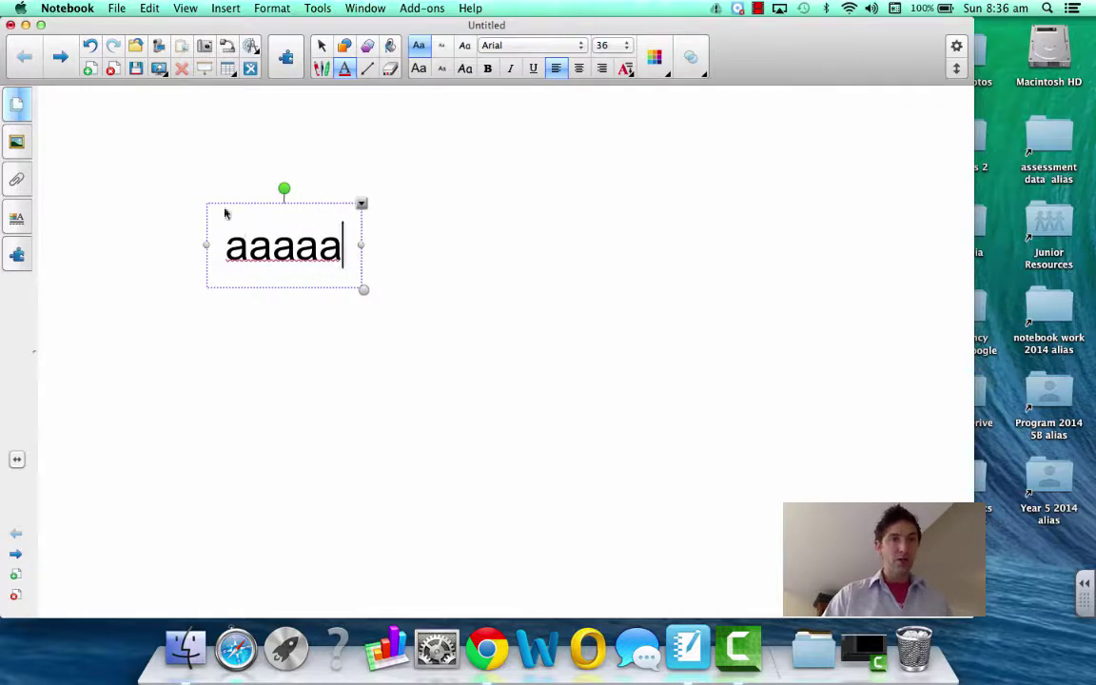
Create a second page and add the text "bbbbb" to it
{"action": "left_click", "coordinate": [58, 55]}
{"action": "left_click", "coordinate": [202, 259]}
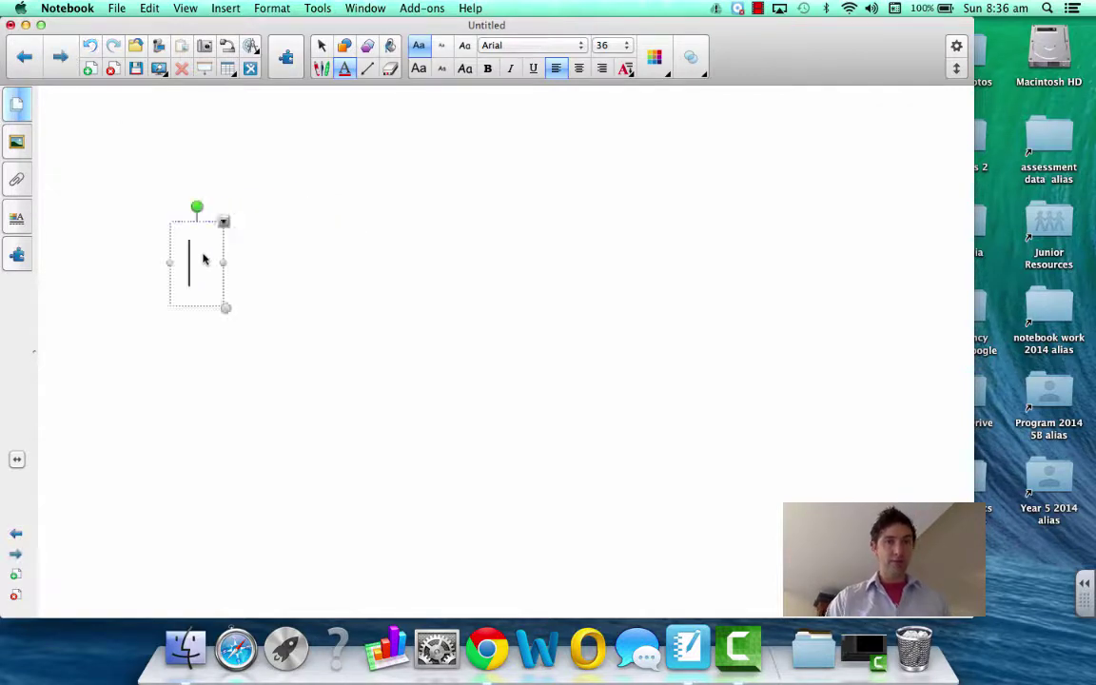
{"action": "type", "text": "bbbbb"}
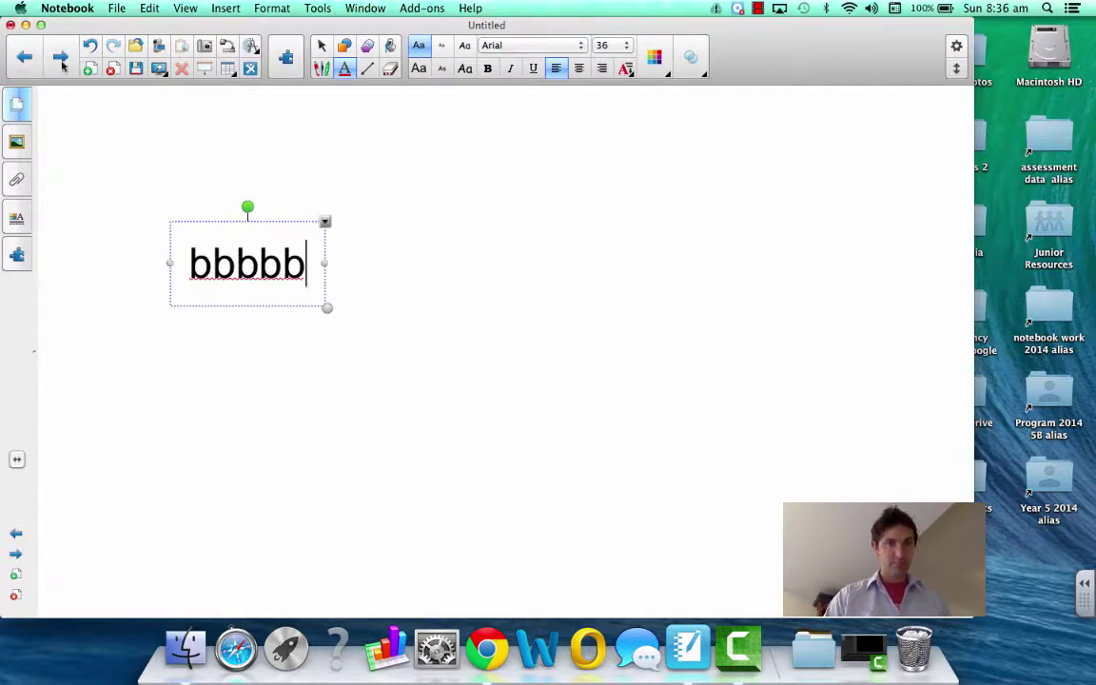
Create a third page with the text "ccccc", and return to the first page
{"action": "left_click", "coordinate": [60, 59]}
{"action": "left_click", "coordinate": [159, 243]}
{"action": "type", "text": "ccccc"}
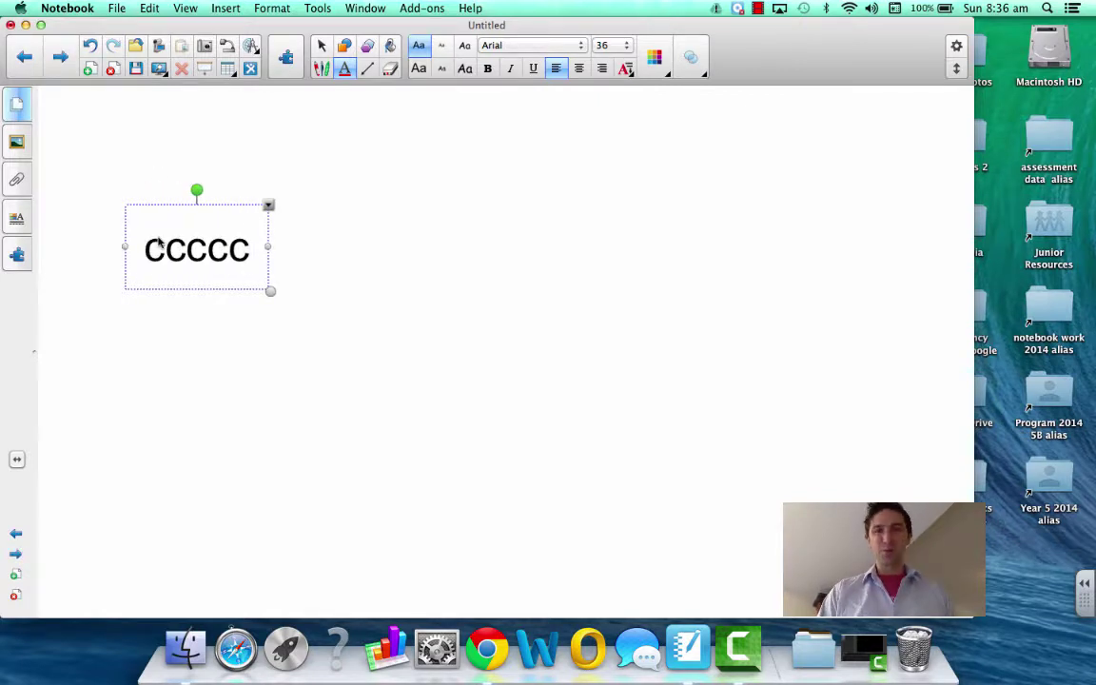
{"action": "left_click", "coordinate": [22, 61]}
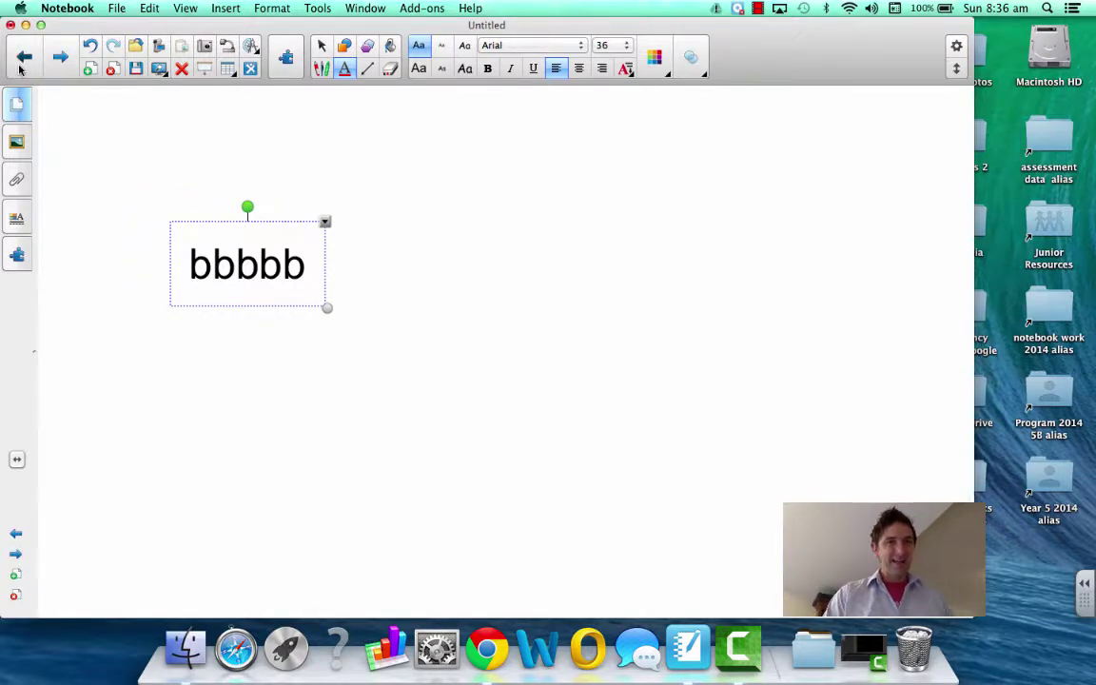
{"action": "left_click", "coordinate": [21, 63]}
{"action": "left_click", "coordinate": [534, 265]}
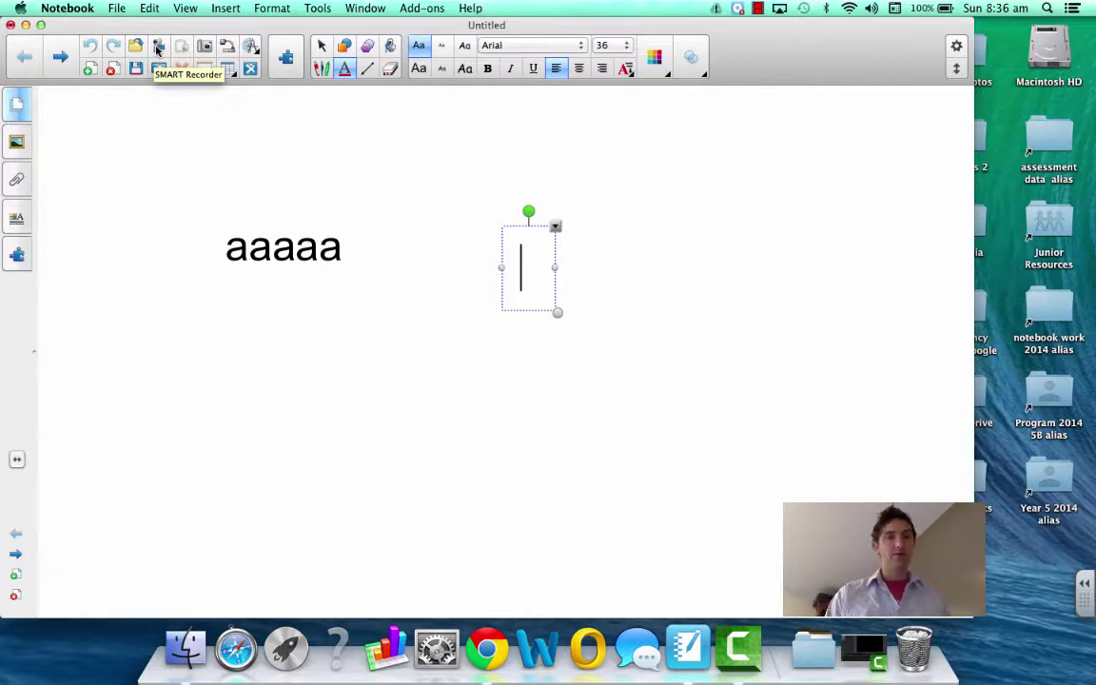
Customize the toolbar by adding the SMART Recorder action next to the other page actions
{"action": "left_click", "coordinate": [186, 8]}
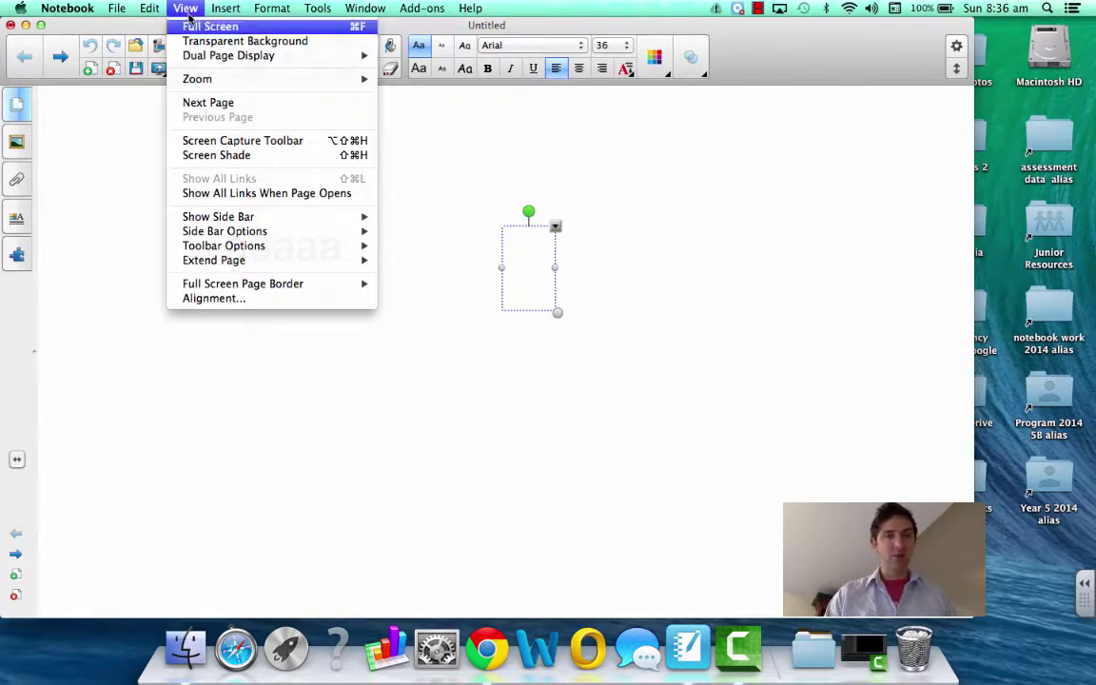
{"action": "mouse_move", "coordinate": [241, 249]}
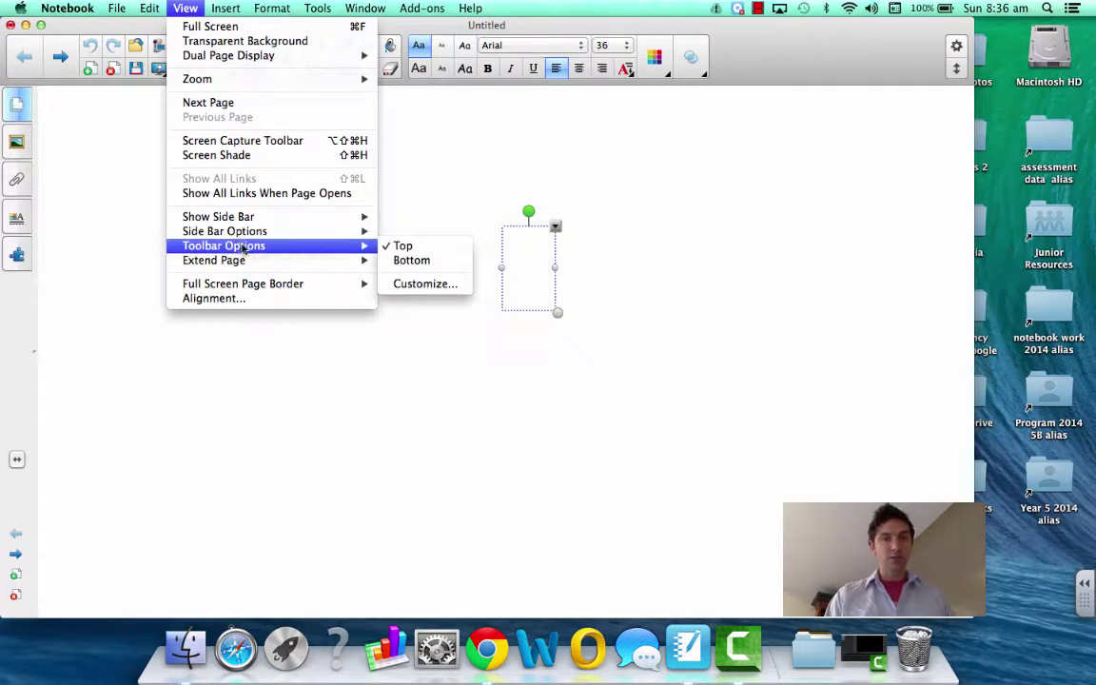
{"action": "left_click", "coordinate": [404, 284]}
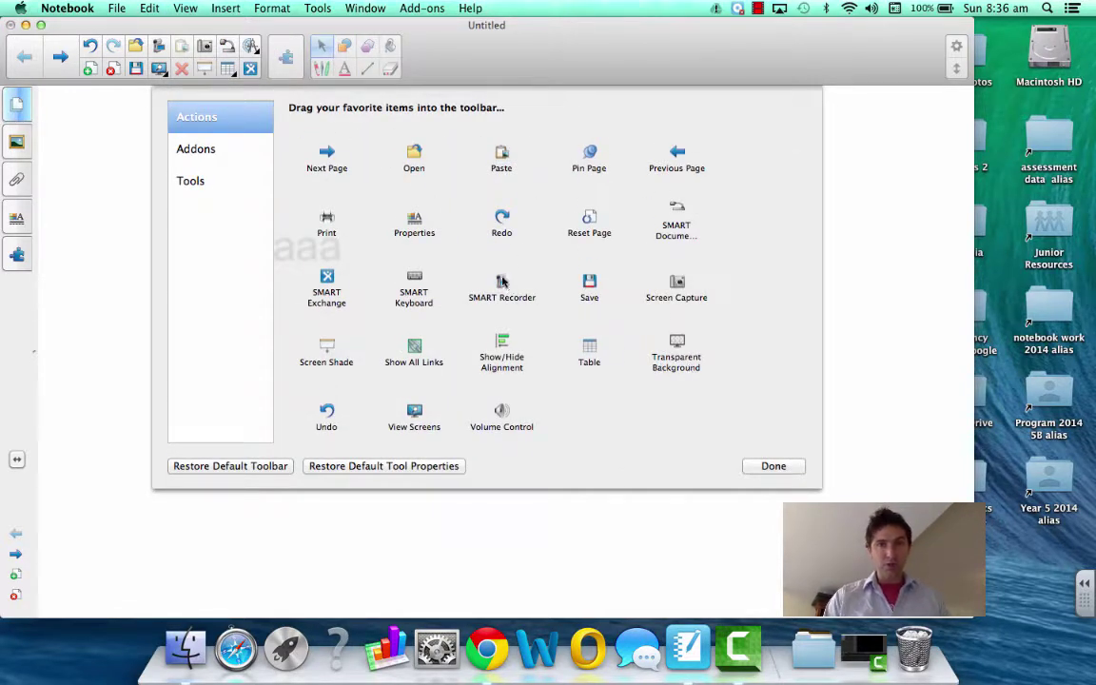
{"action": "left_click_drag", "start_coordinate": [499, 282], "coordinate": [144, 57]}
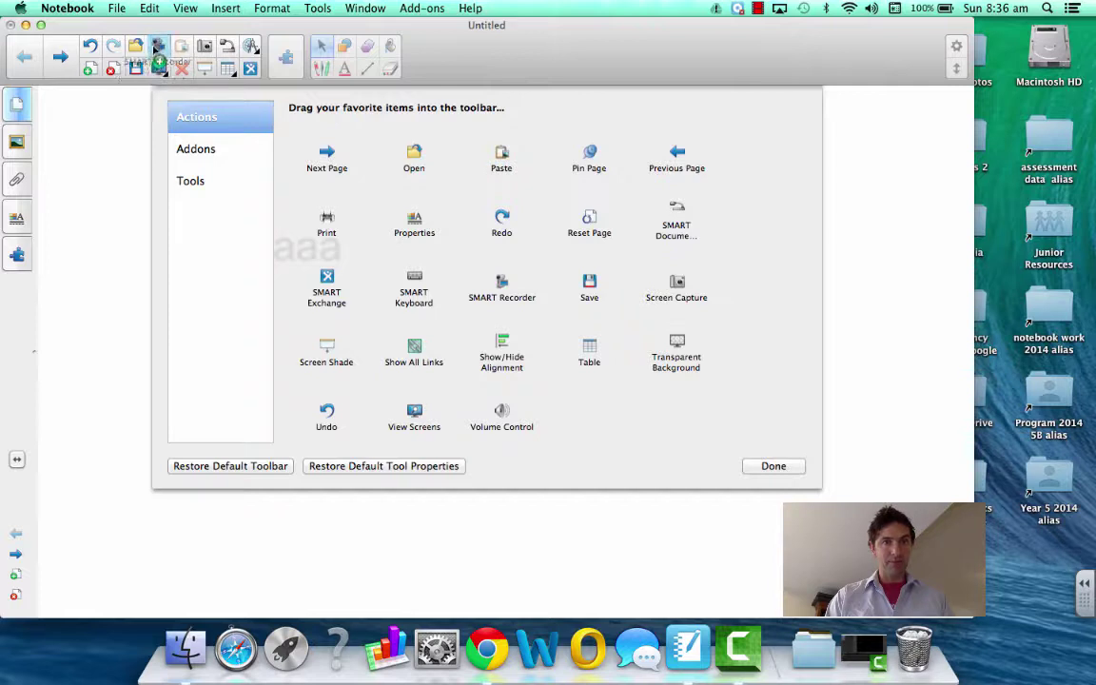
{"action": "left_click", "coordinate": [773, 466]}
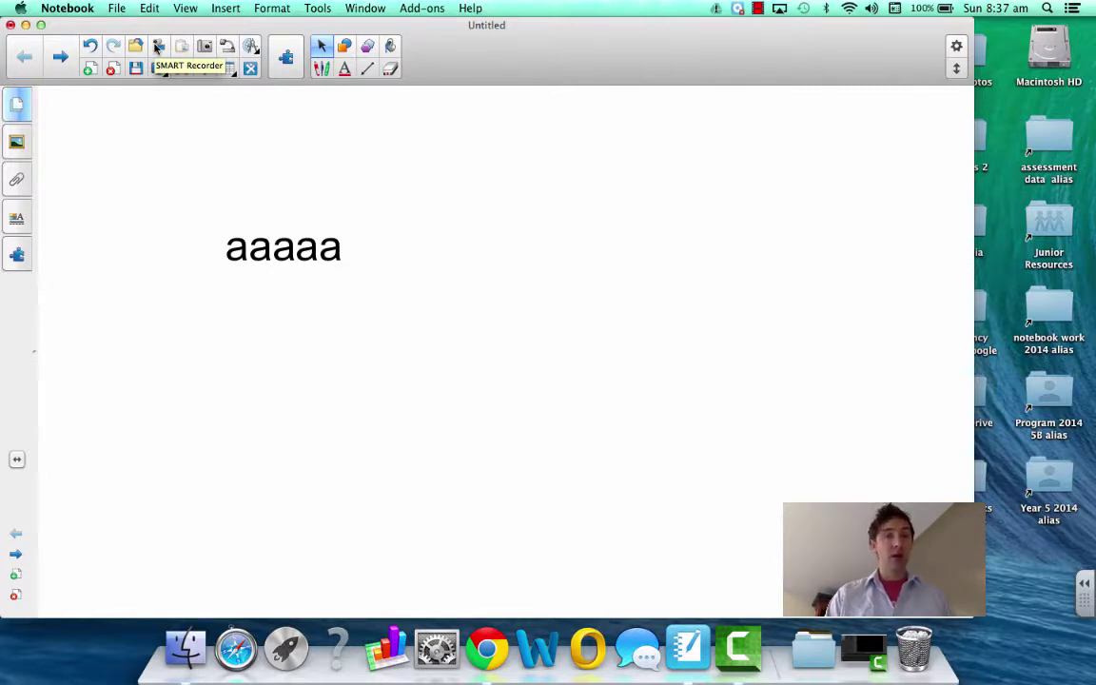
Launch SMART Recorder and start a full-screen recording using the built-in internal microphone
{"action": "left_click", "coordinate": [160, 47]}
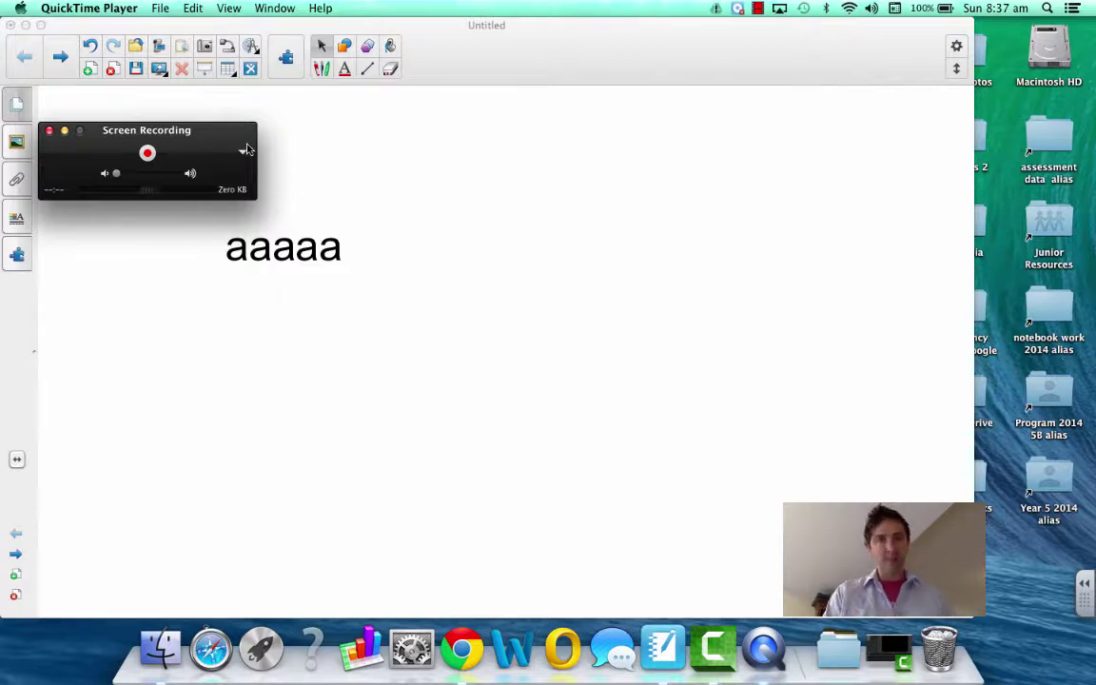
{"action": "left_click", "coordinate": [242, 152]}
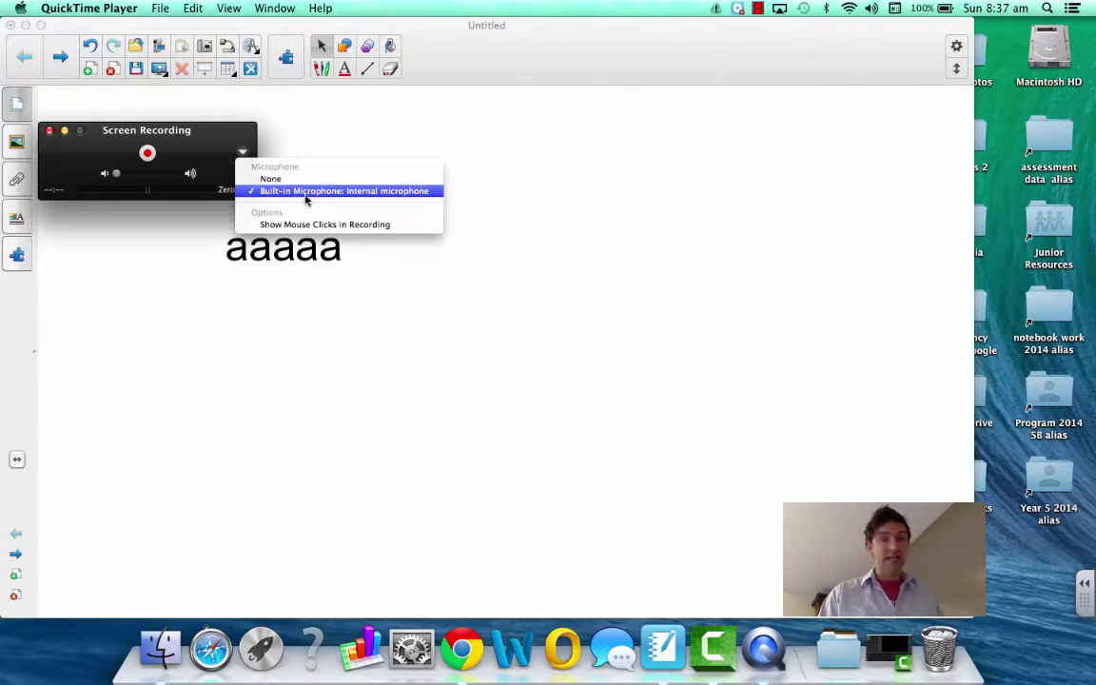
{"action": "left_click", "coordinate": [305, 194]}
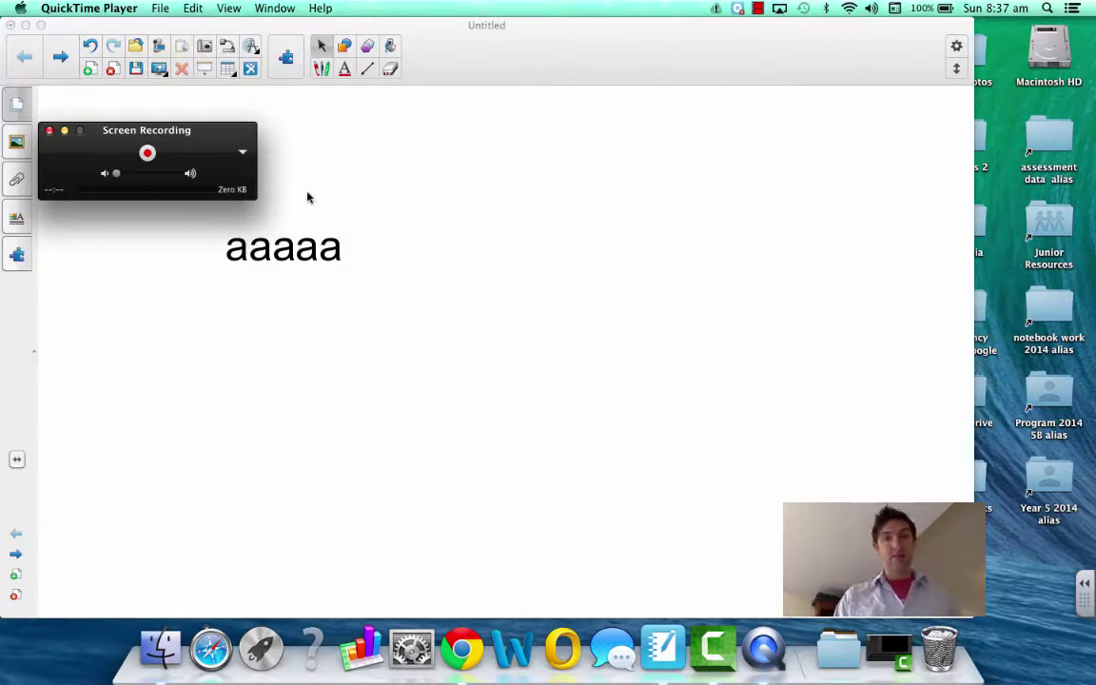
{"action": "left_click", "coordinate": [148, 153]}
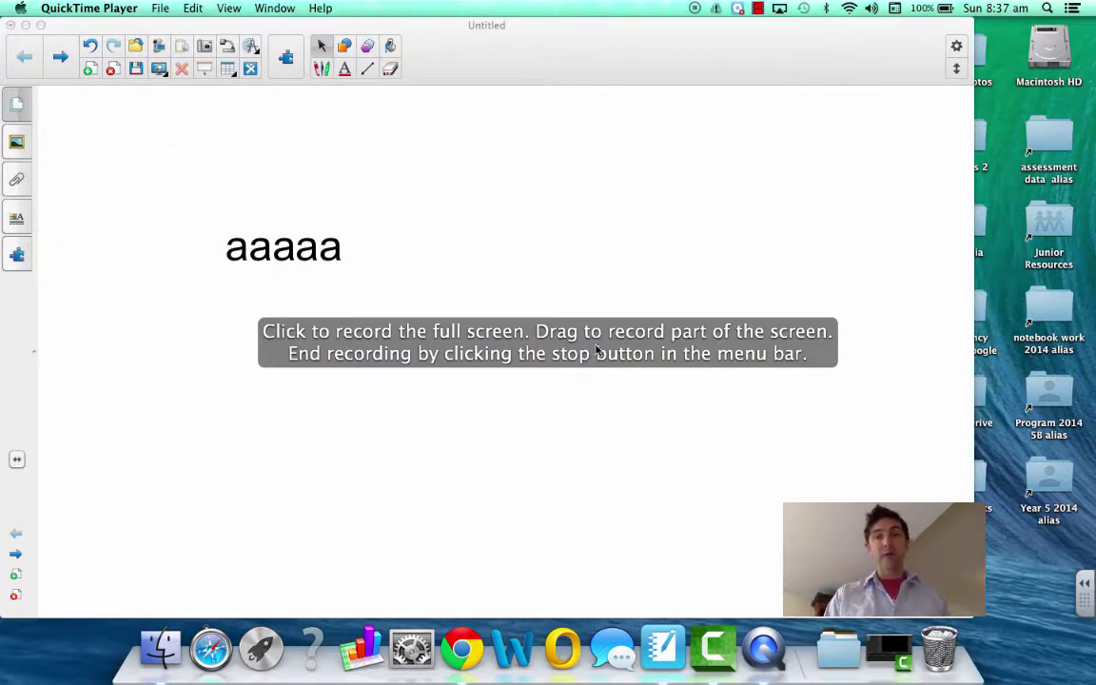
{"action": "left_click", "coordinate": [574, 243]}
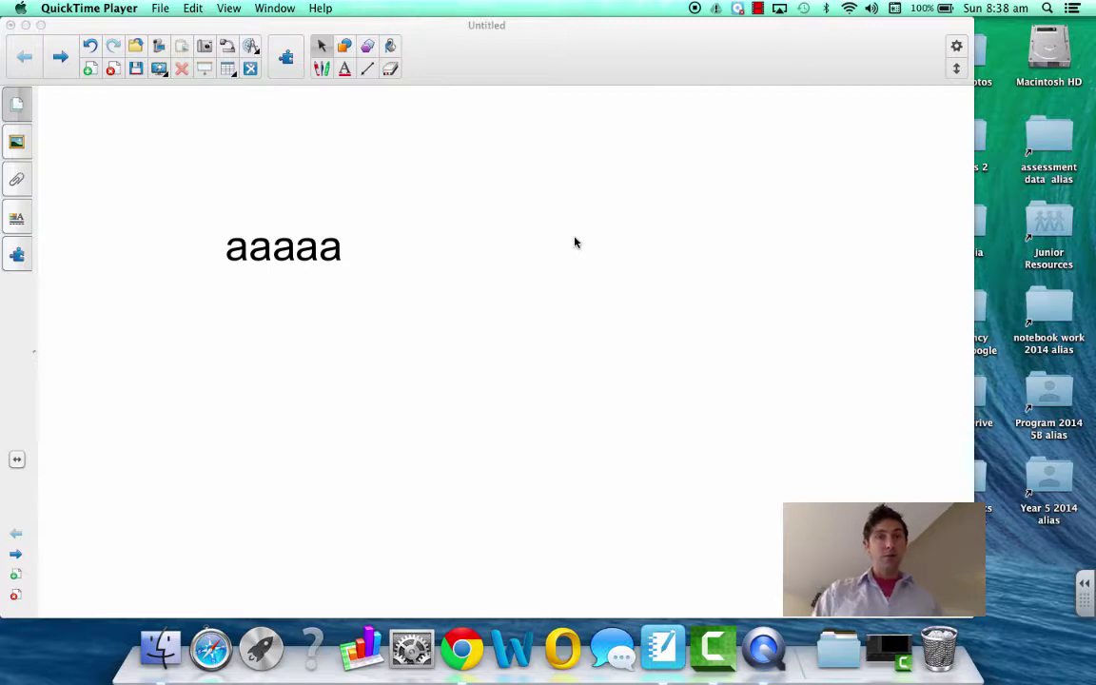
Go to the second page and add the text "BBBBBB" below "bbbbb"
{"action": "left_click", "coordinate": [62, 57]}
{"action": "left_click", "coordinate": [62, 57]}
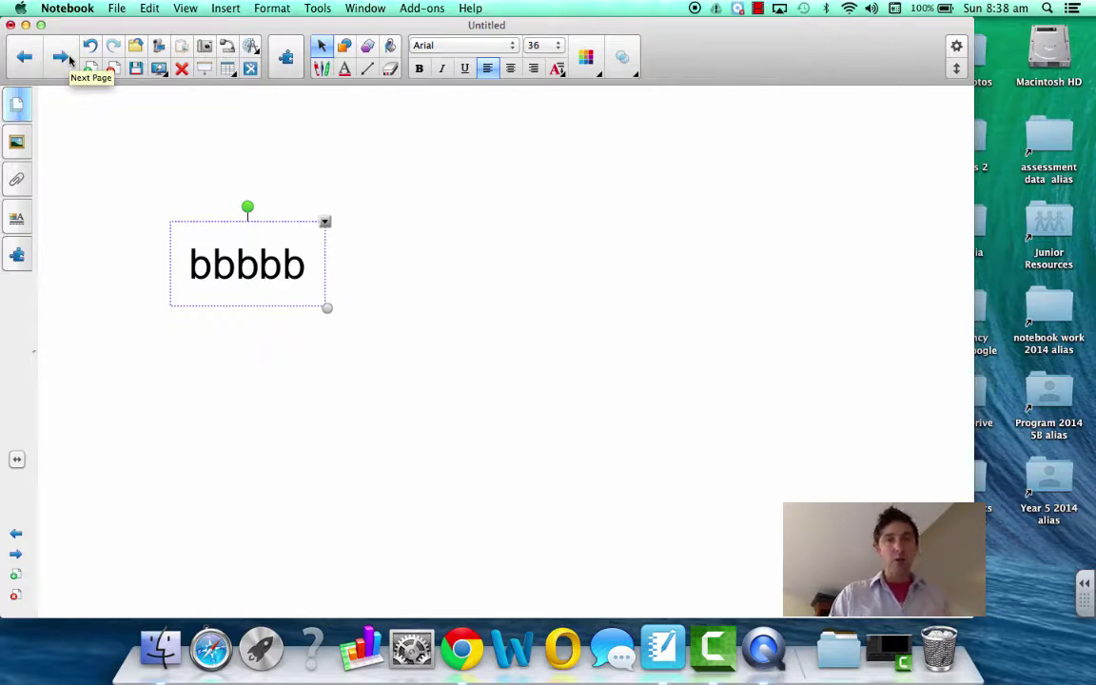
{"action": "left_click", "coordinate": [464, 384]}
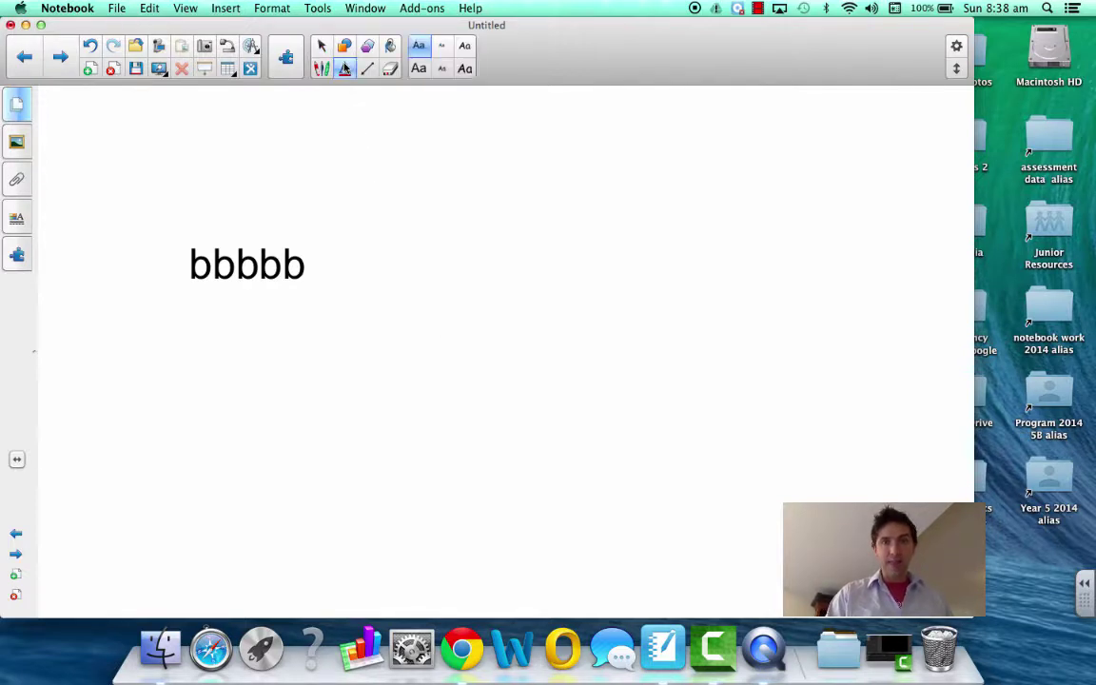
{"action": "left_click", "coordinate": [402, 393]}
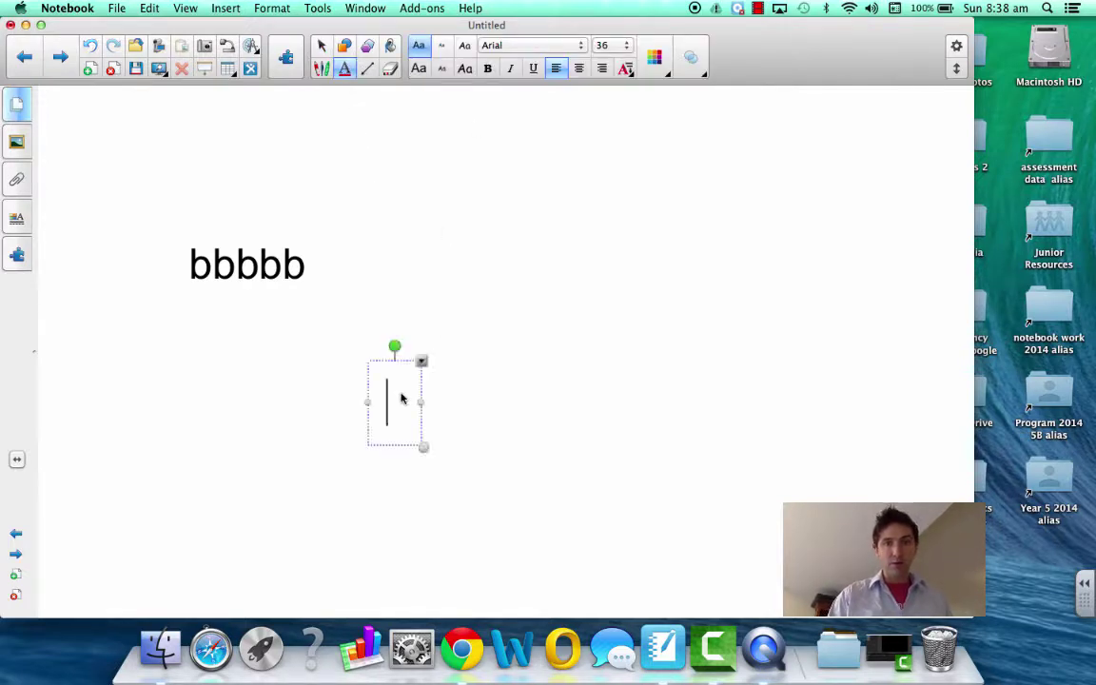
{"action": "type", "text": "BBBBBB"}
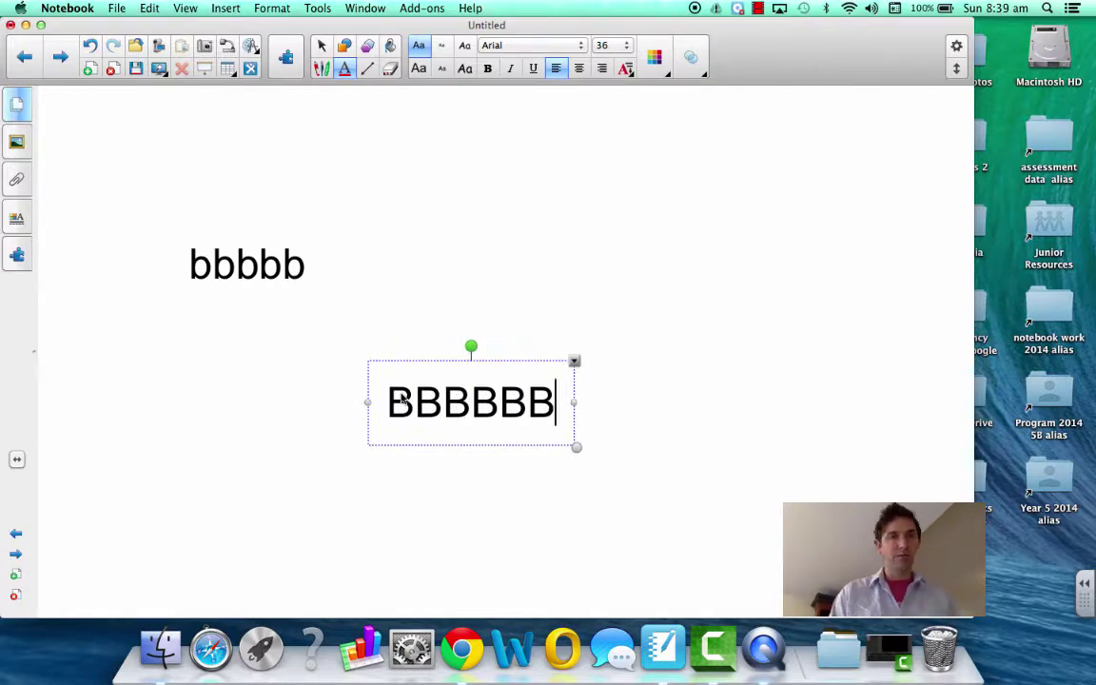
Give the third page a gradient fill background with yellow as the first color
{"action": "left_click", "coordinate": [61, 56]}
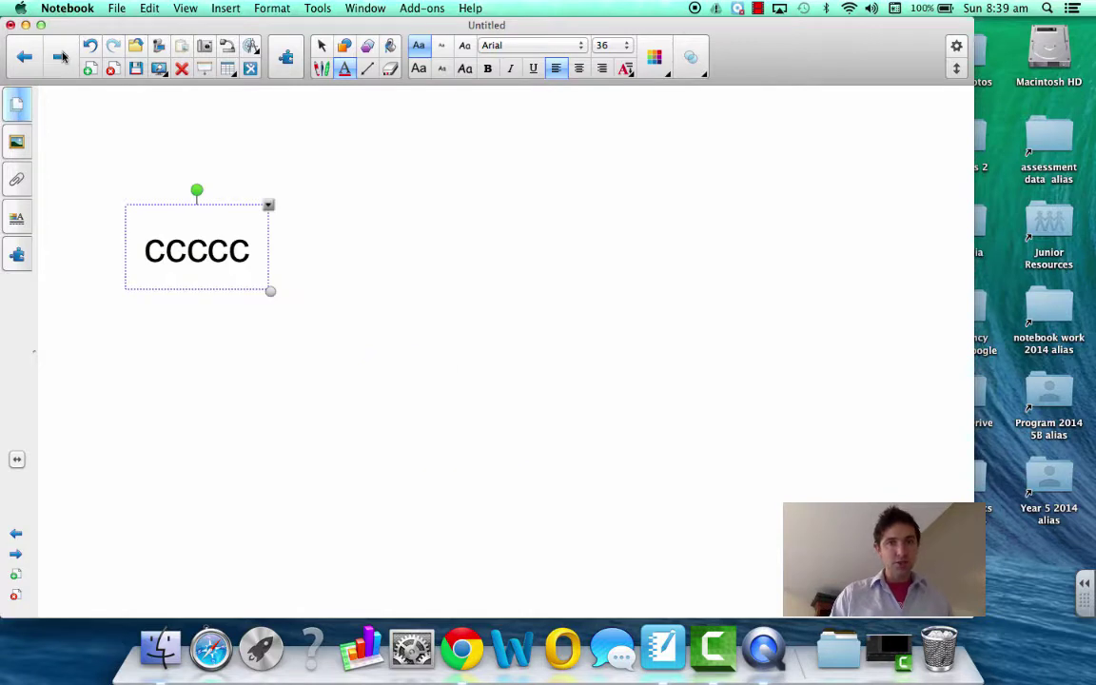
{"action": "left_click", "coordinate": [272, 8]}
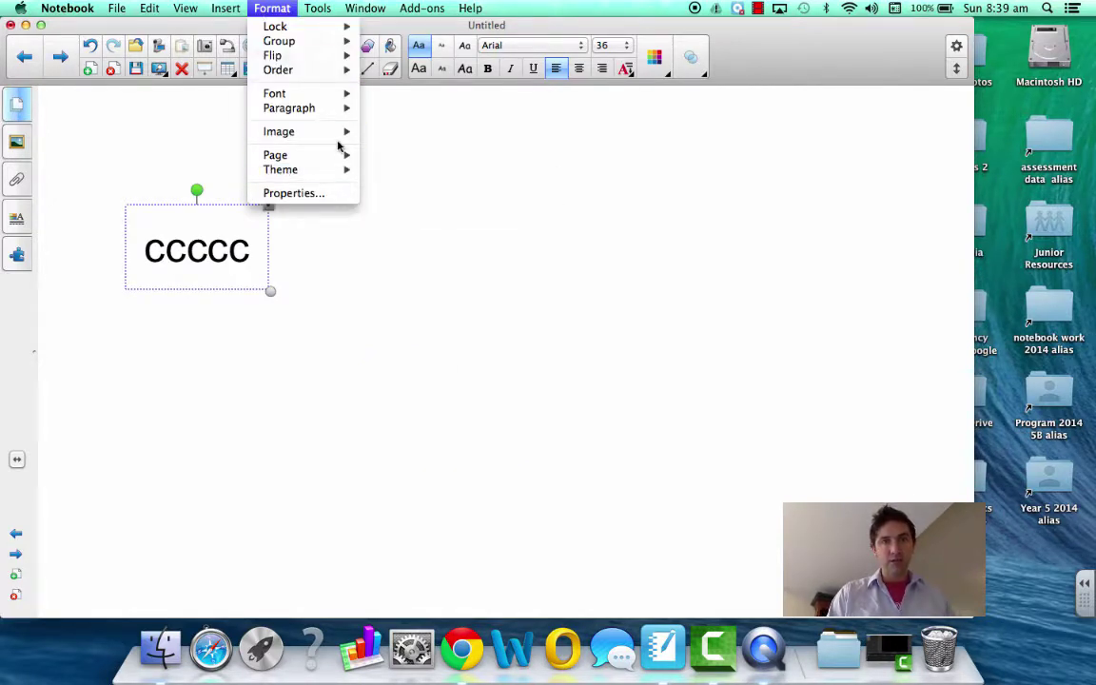
{"action": "mouse_move", "coordinate": [343, 156]}
{"action": "left_click", "coordinate": [431, 154]}
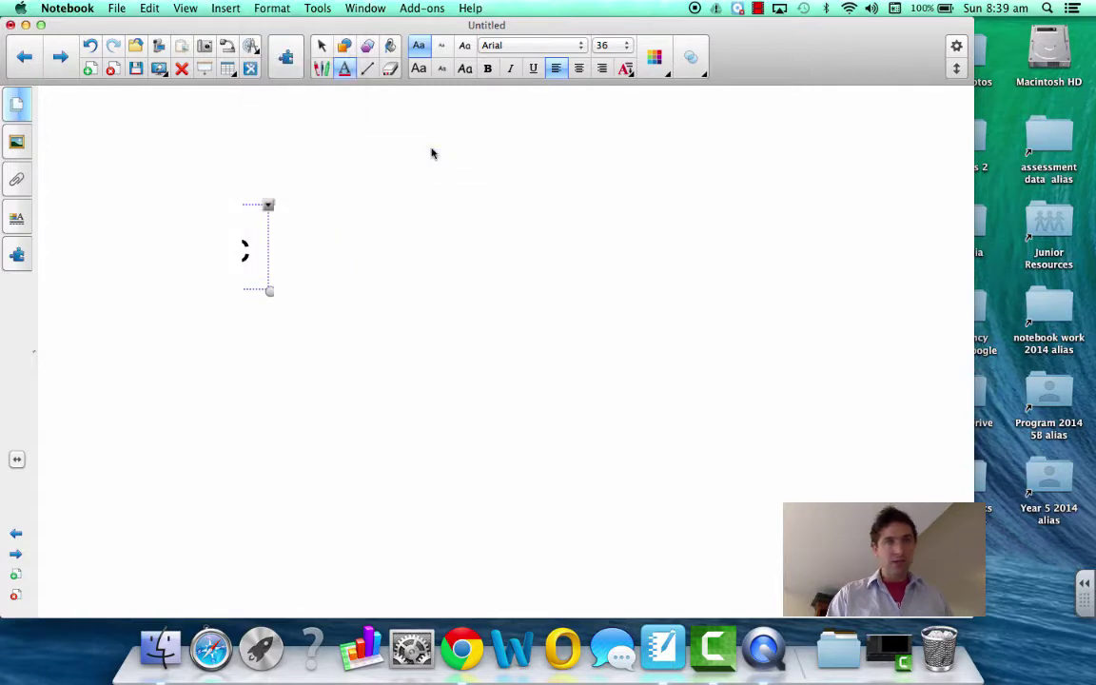
{"action": "left_click", "coordinate": [78, 181]}
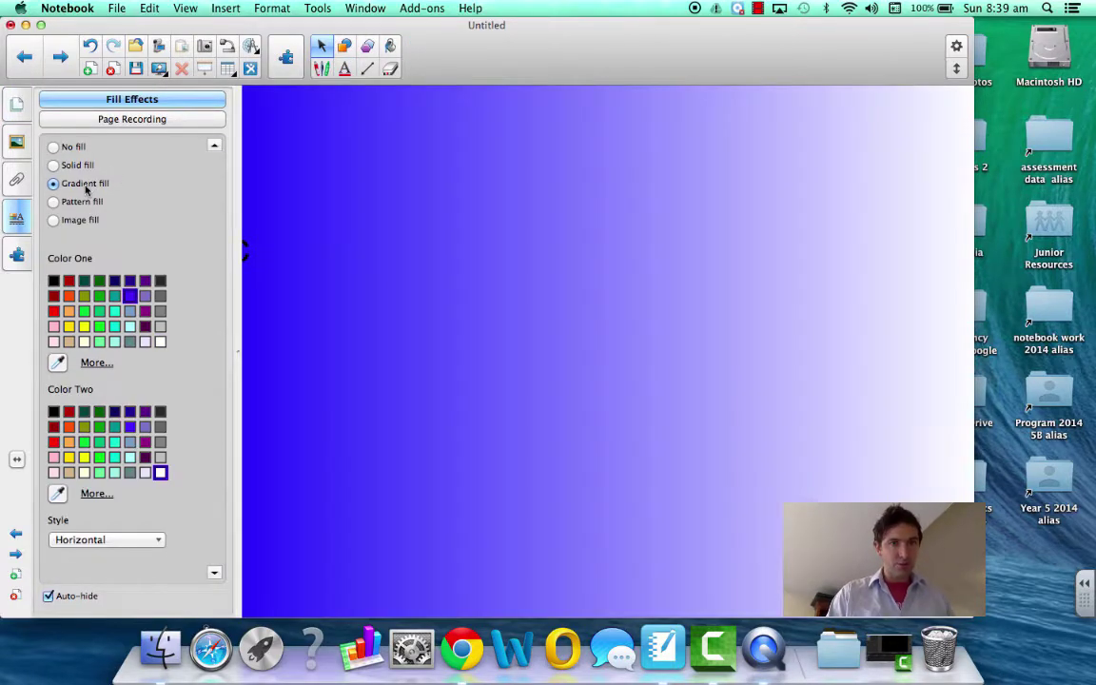
{"action": "left_click", "coordinate": [71, 328]}
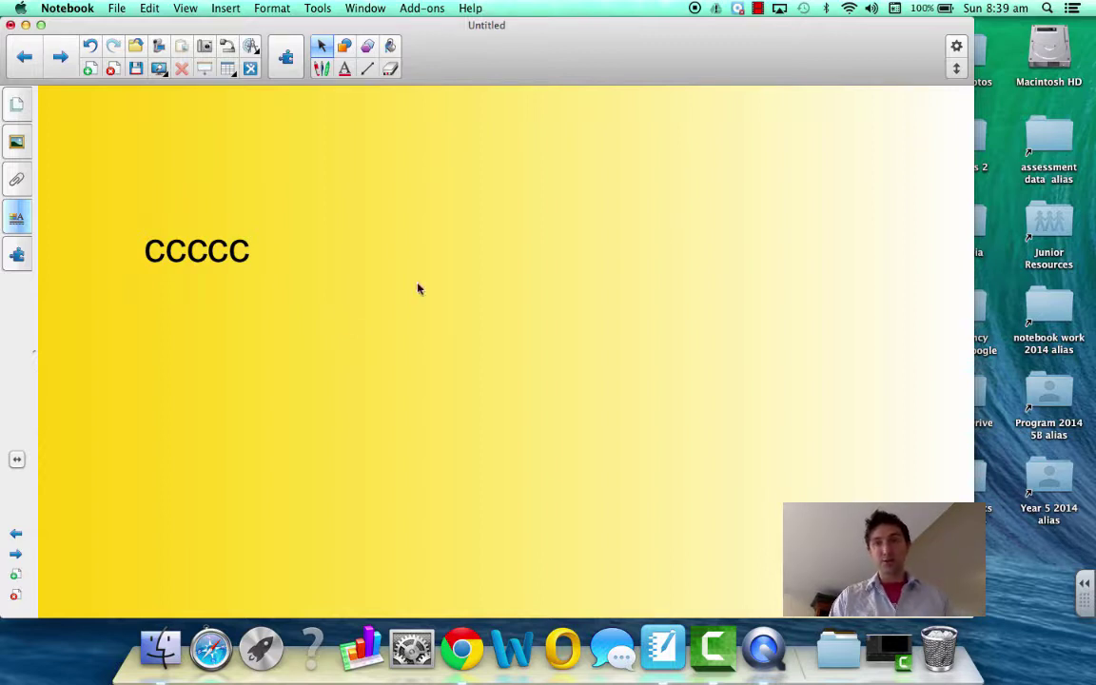
{"action": "left_click", "coordinate": [760, 8]}
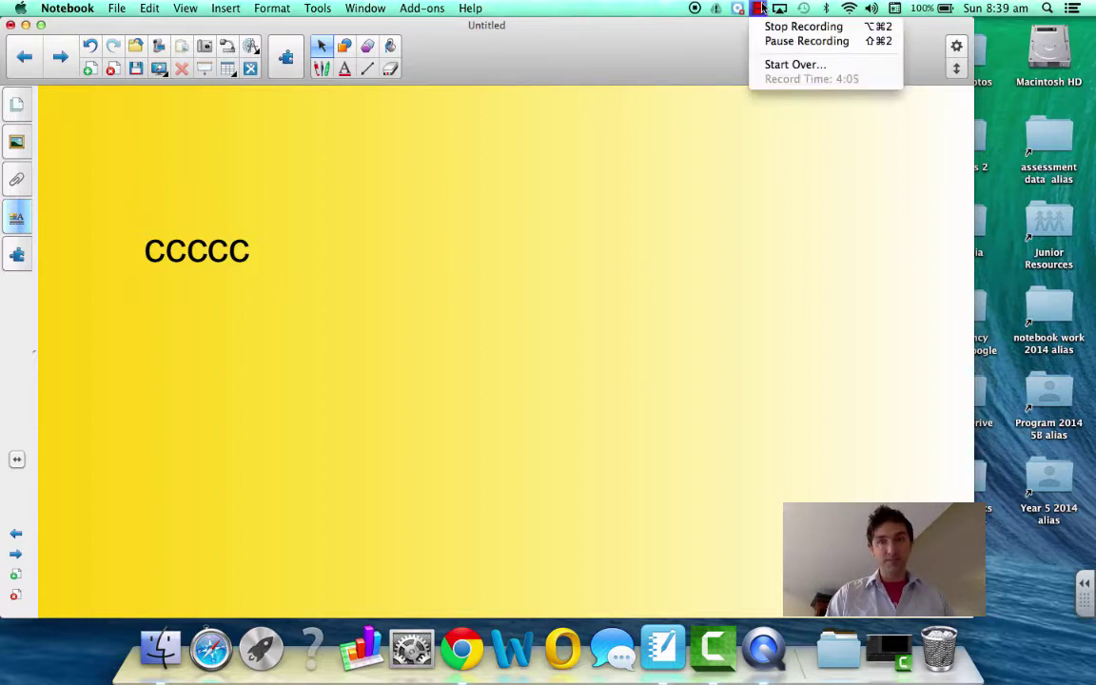
{"action": "left_click", "coordinate": [773, 40]}
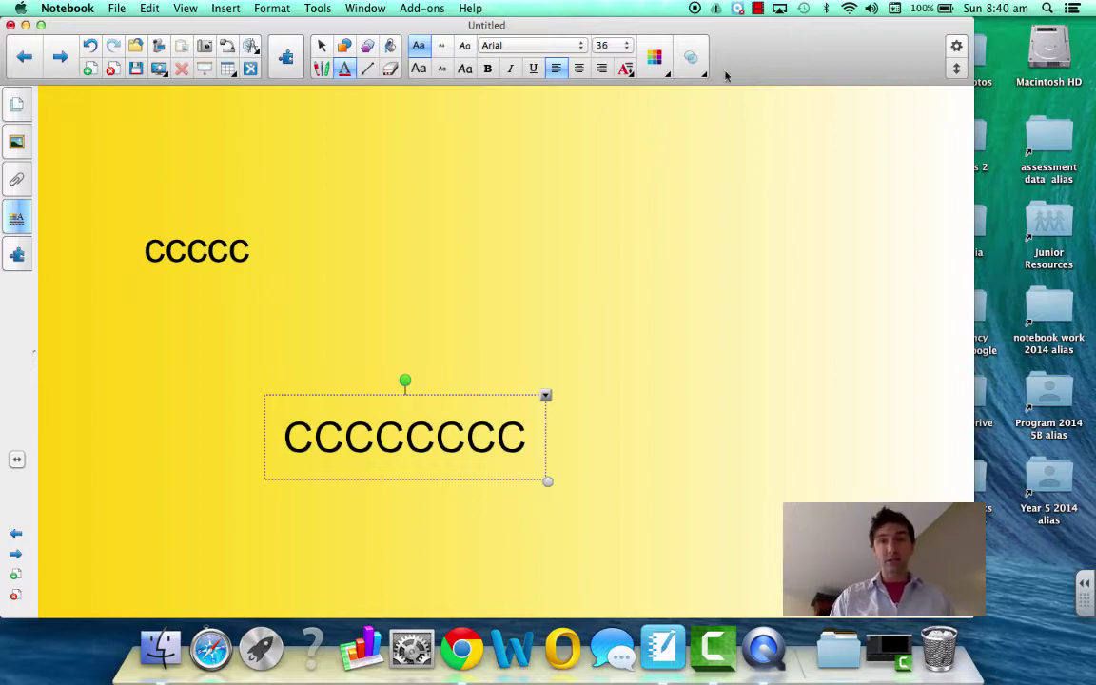
Stop the screen recording and play back the captured movie, skipping ahead to the yellow page before pausing
{"action": "left_click", "coordinate": [695, 8]}
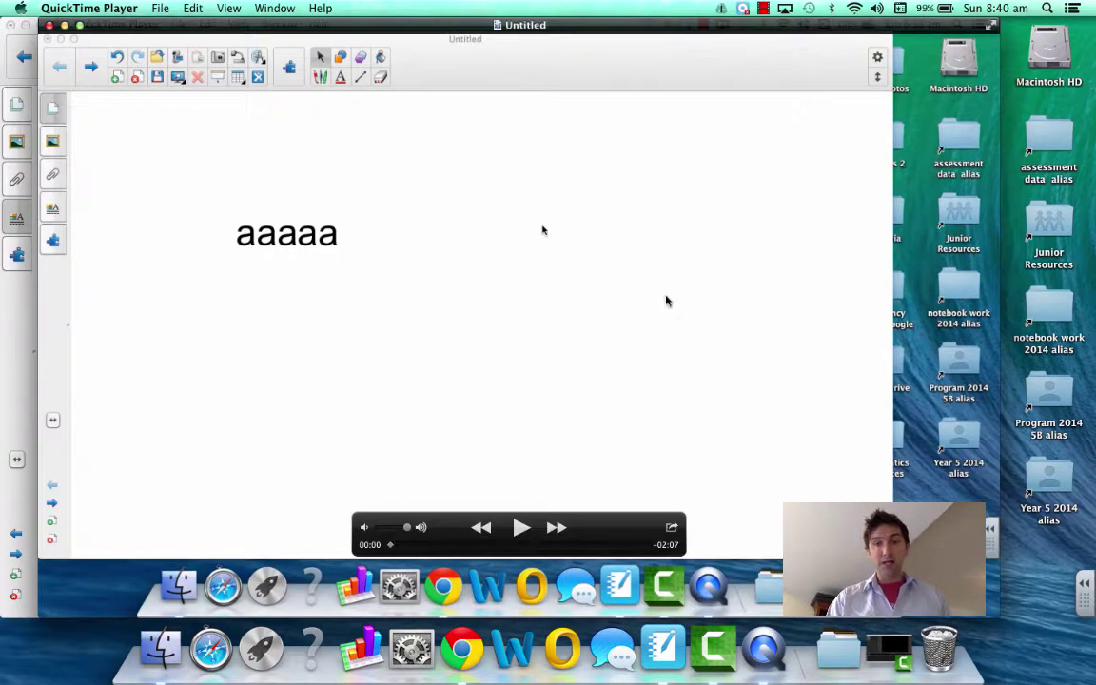
{"action": "left_click", "coordinate": [521, 529]}
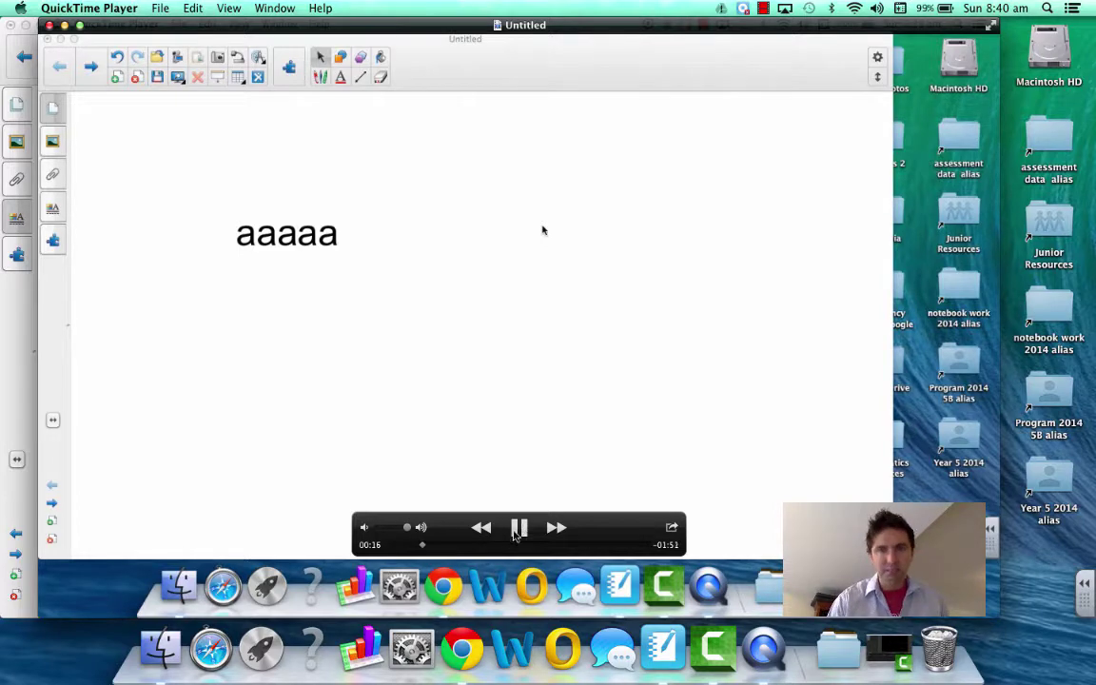
{"action": "left_click", "coordinate": [470, 546]}
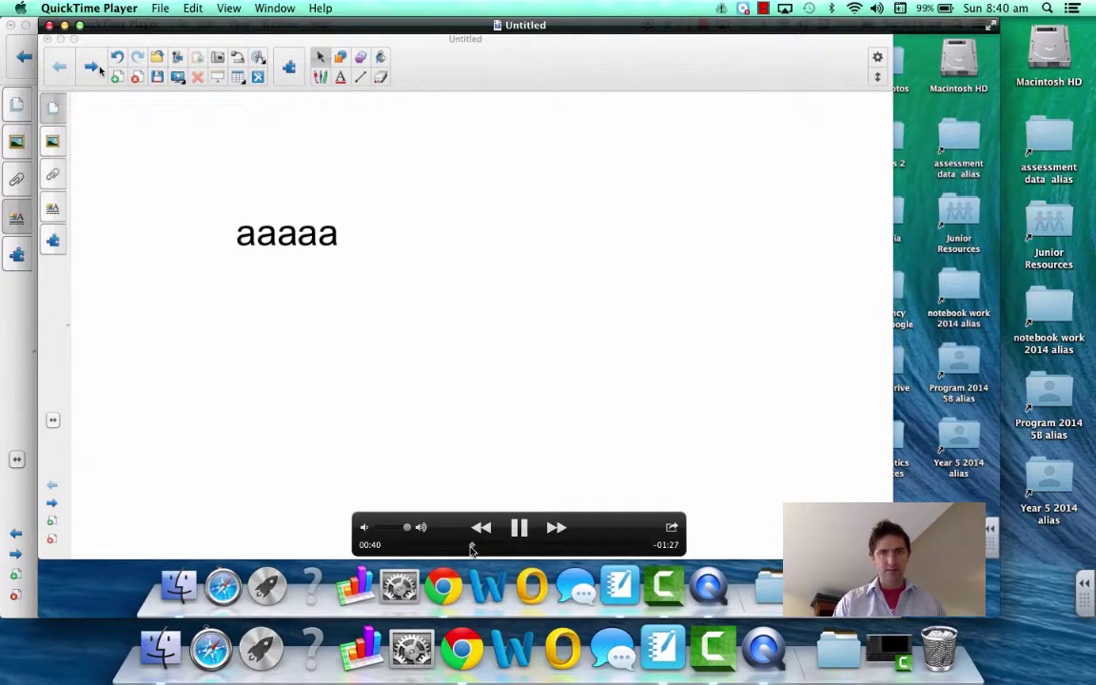
{"action": "left_click", "coordinate": [525, 546]}
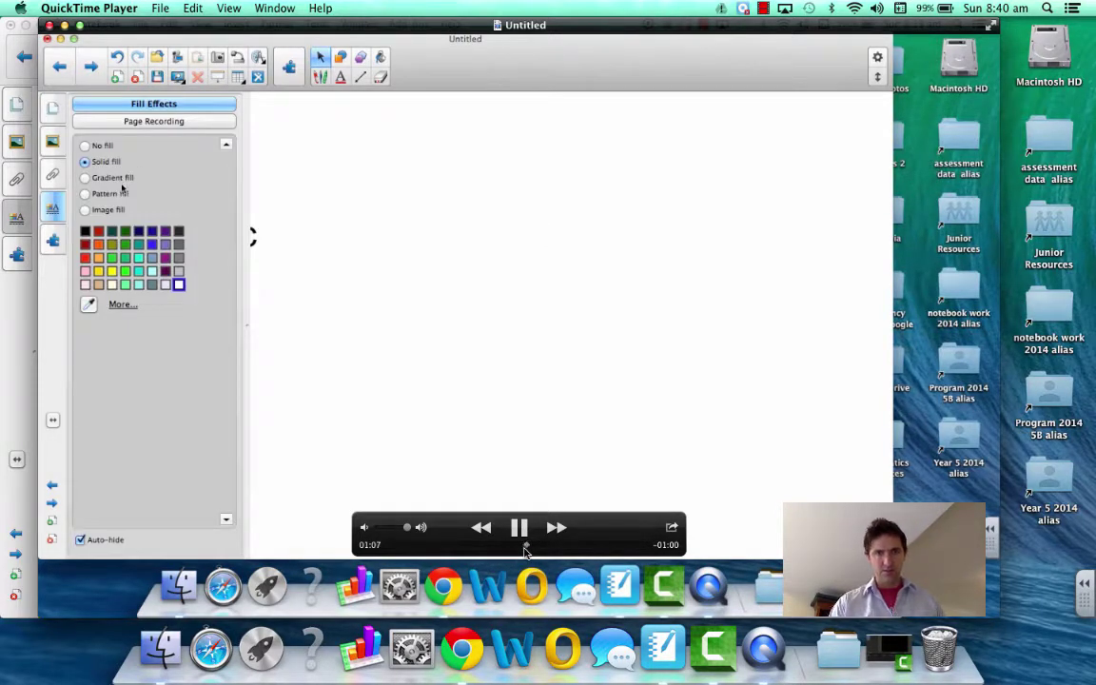
{"action": "left_click_drag", "start_coordinate": [526, 548], "coordinate": [566, 547]}
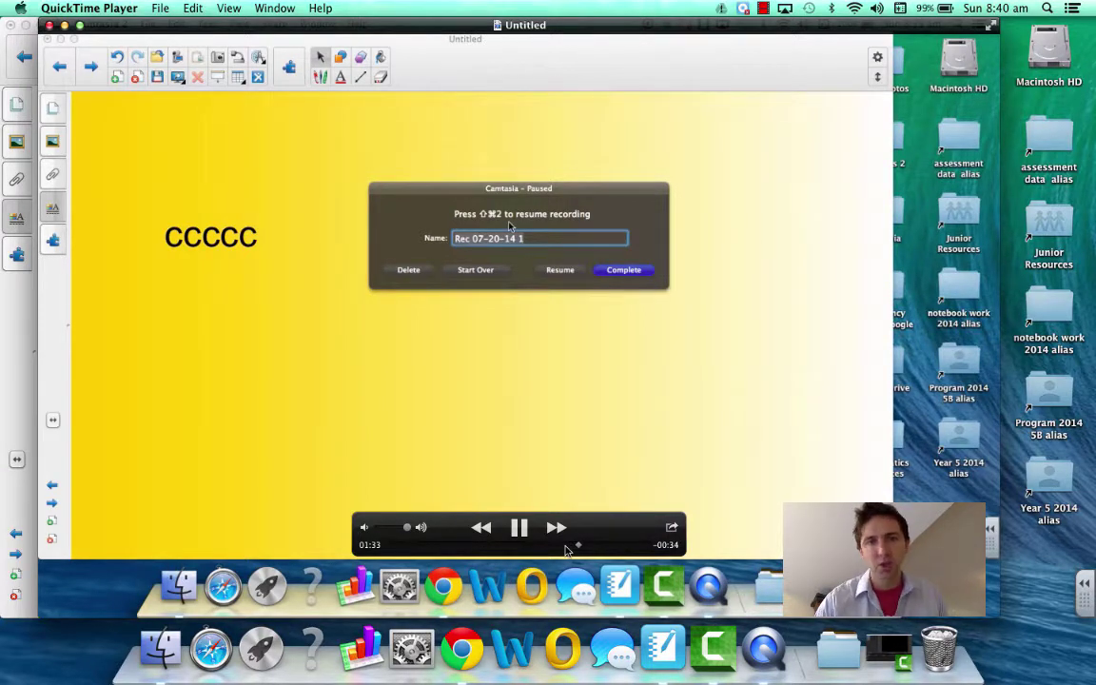
{"action": "left_click", "coordinate": [519, 528]}
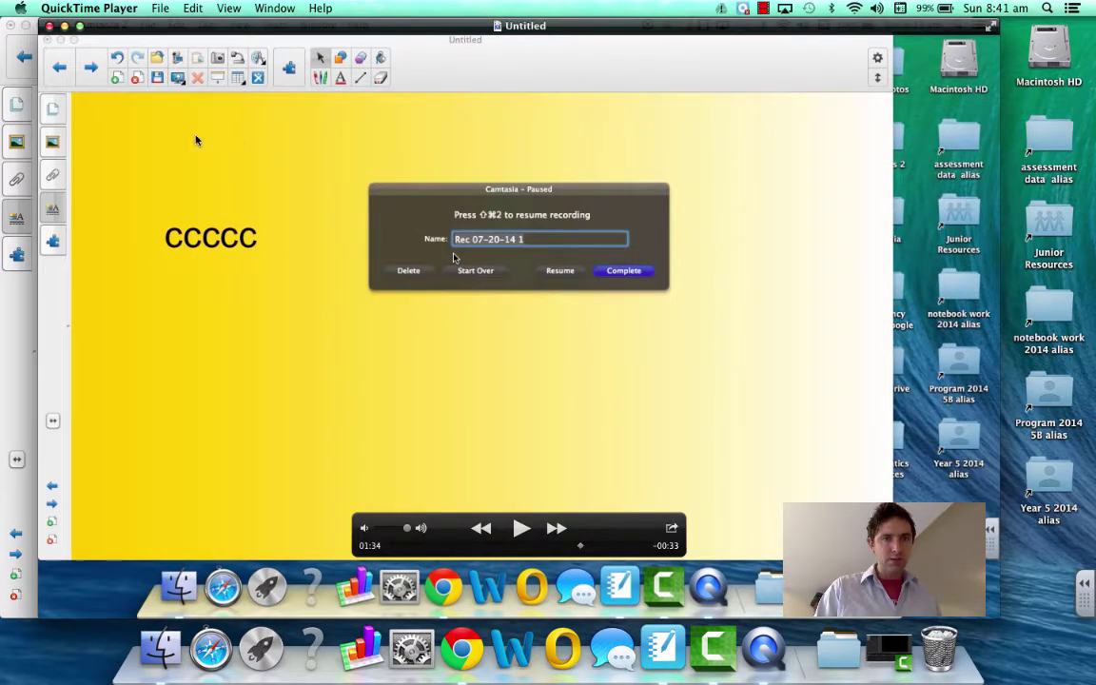
Save the recorded movie to the Desktop as "lesson 1"
{"action": "left_click", "coordinate": [160, 9]}
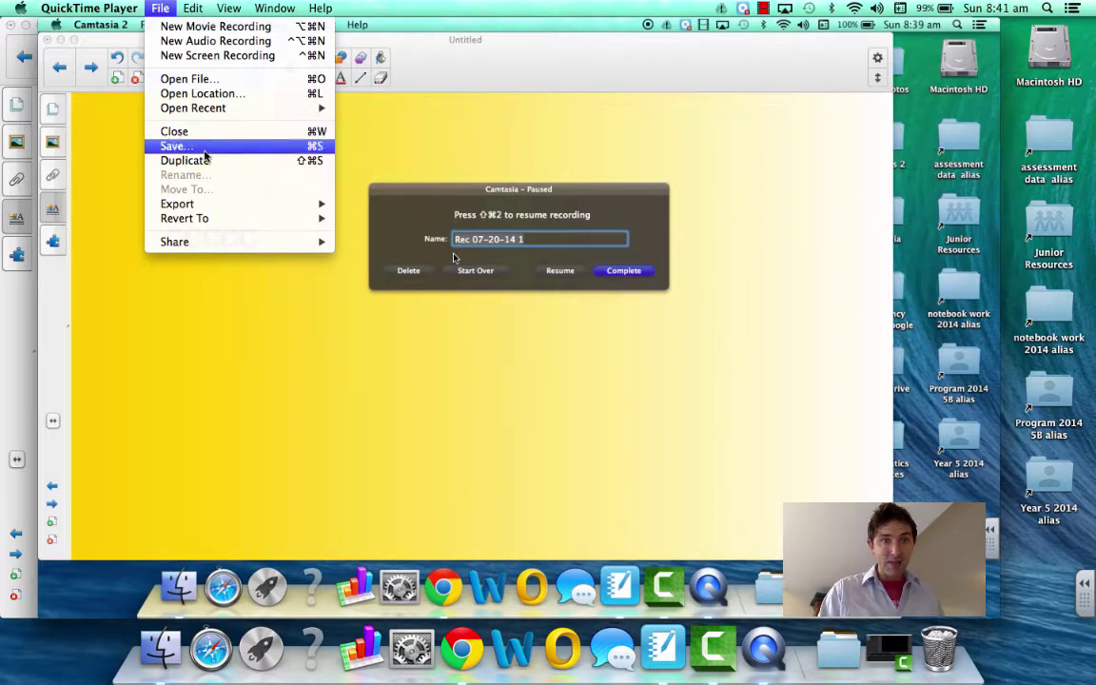
{"action": "left_click", "coordinate": [204, 147]}
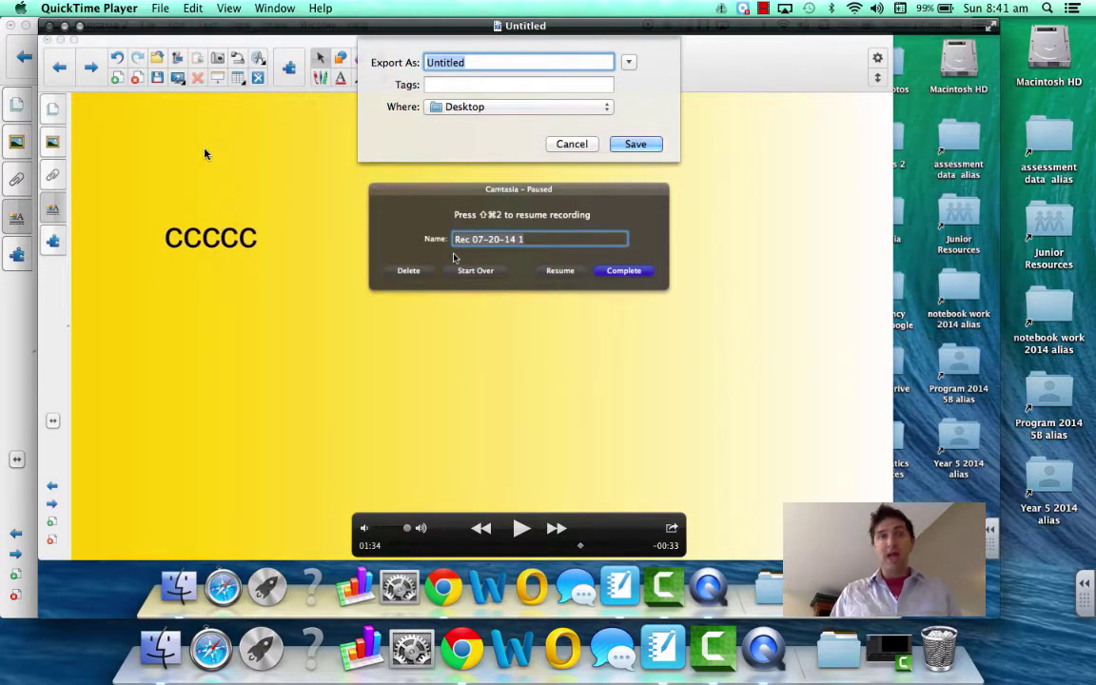
{"action": "type", "text": "lesson 1"}
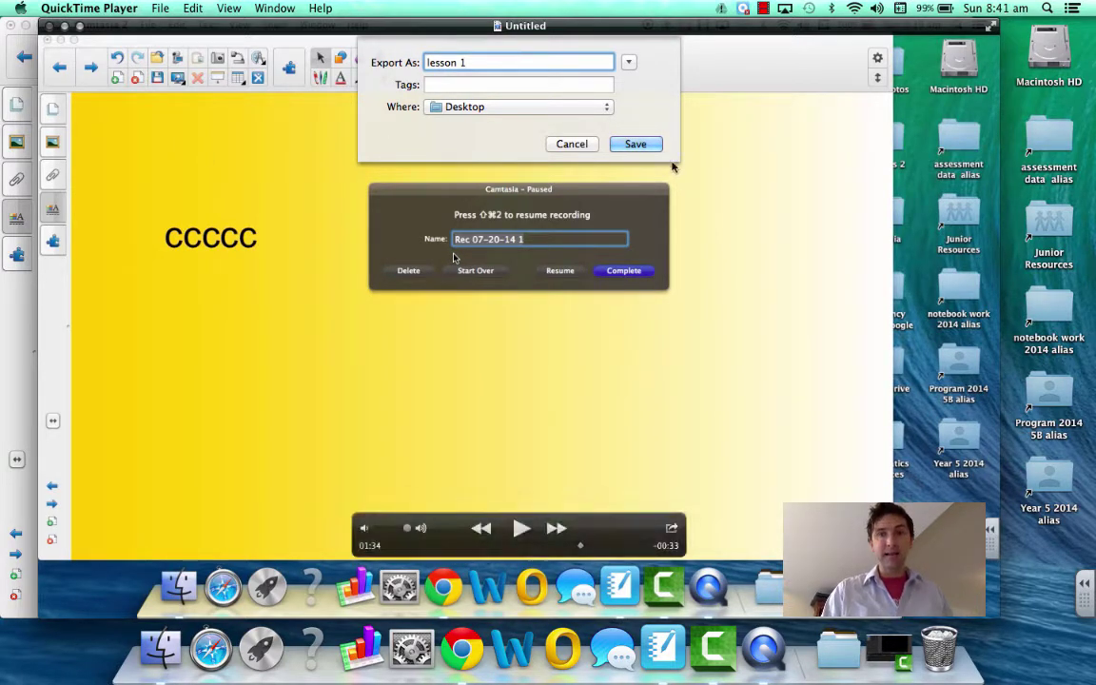
{"action": "left_click", "coordinate": [646, 145]}
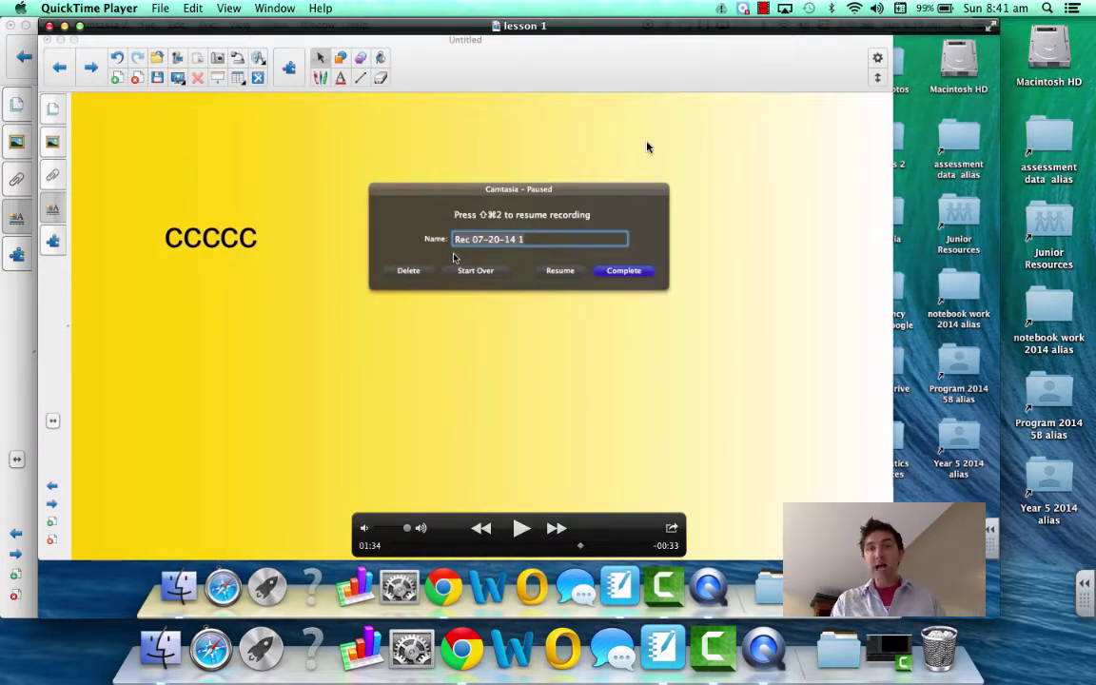
{"action": "key", "text": "space"}
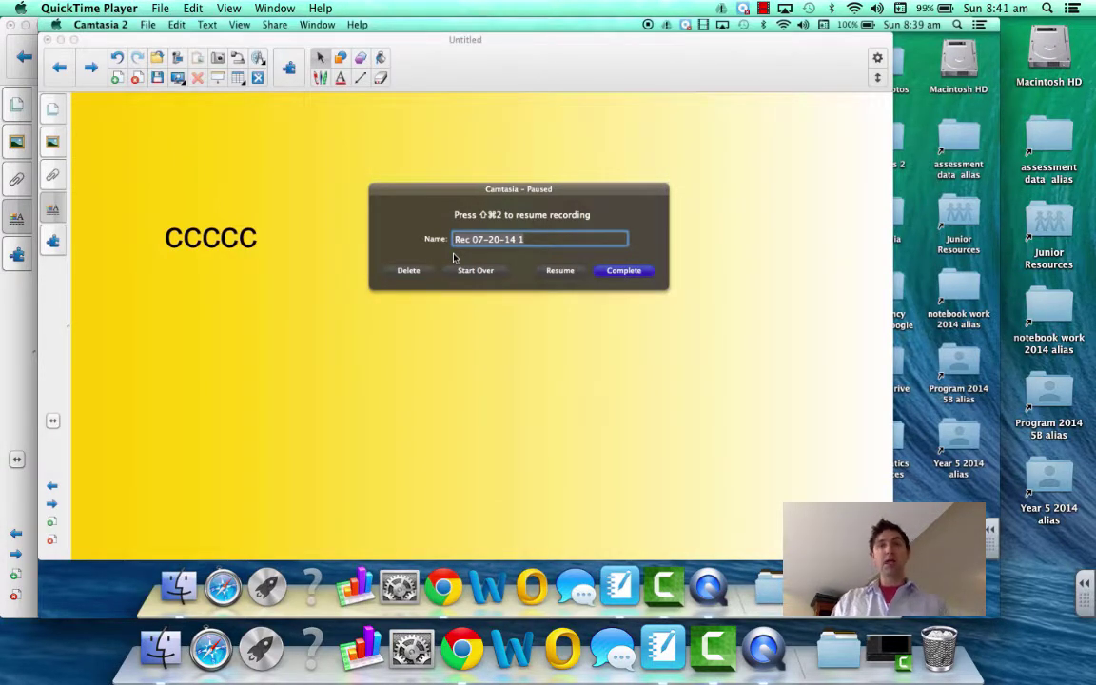